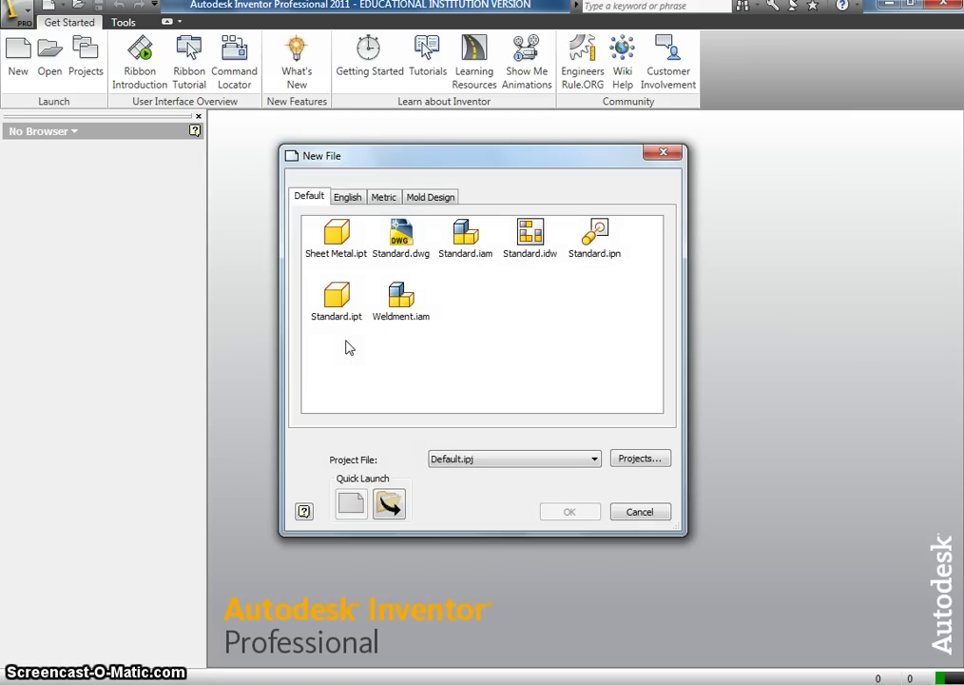
Create a new part file from the Standard.ipt template.
click(335, 295)
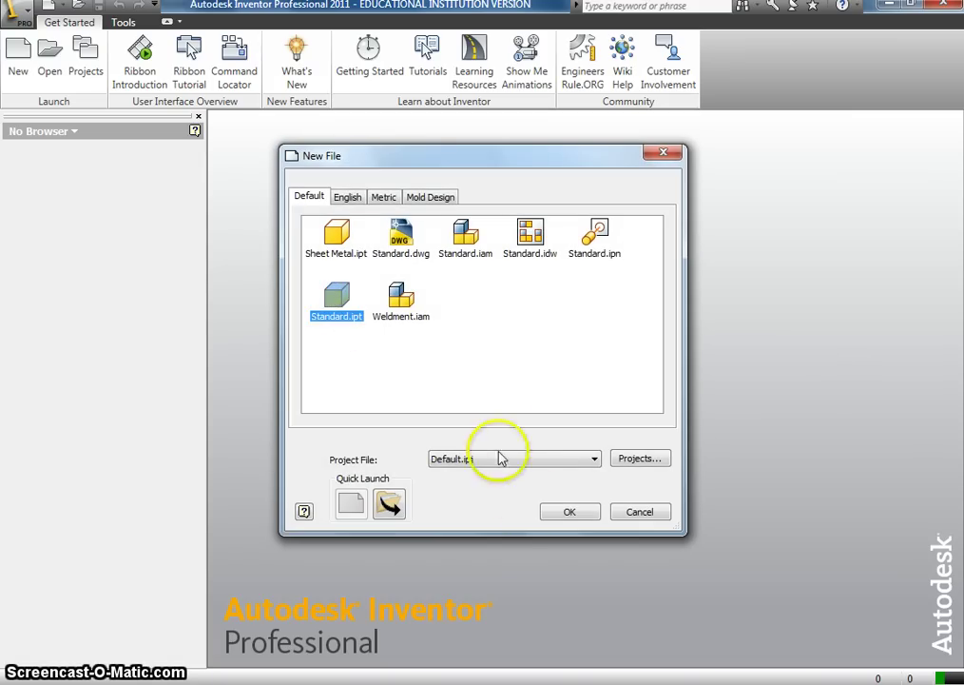
click(559, 512)
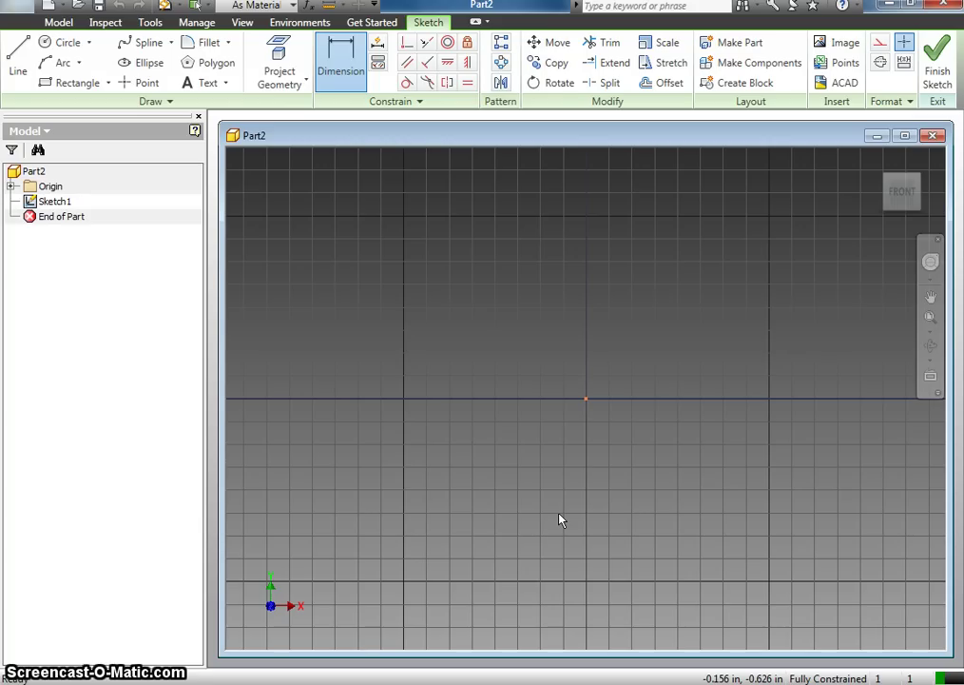
View the empty sketch from the front and consult the reference drawing PDF.
click(901, 195)
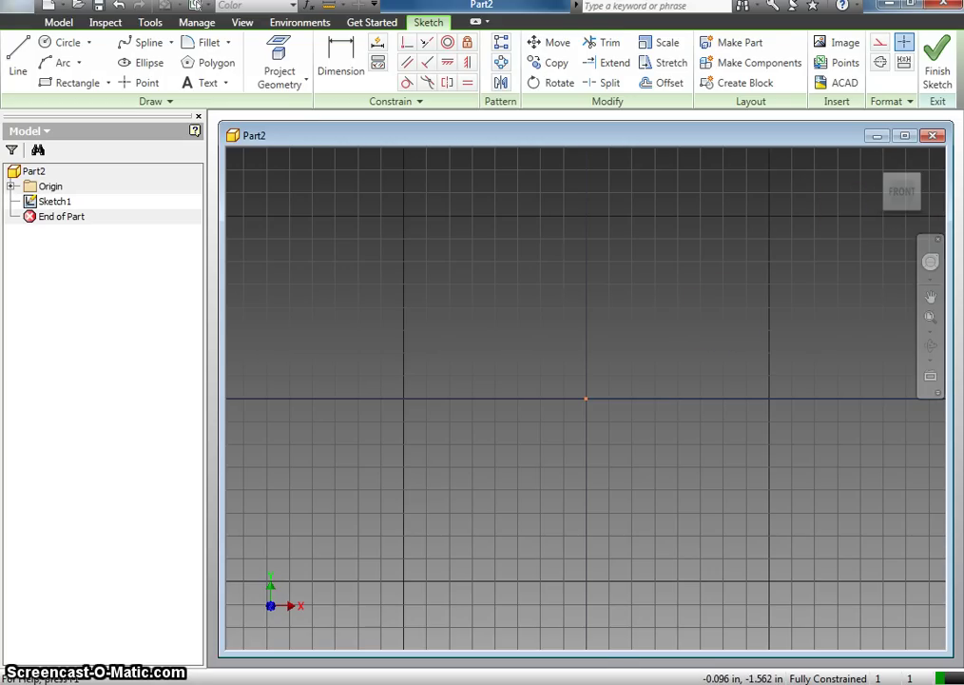
key(alt+Tab)
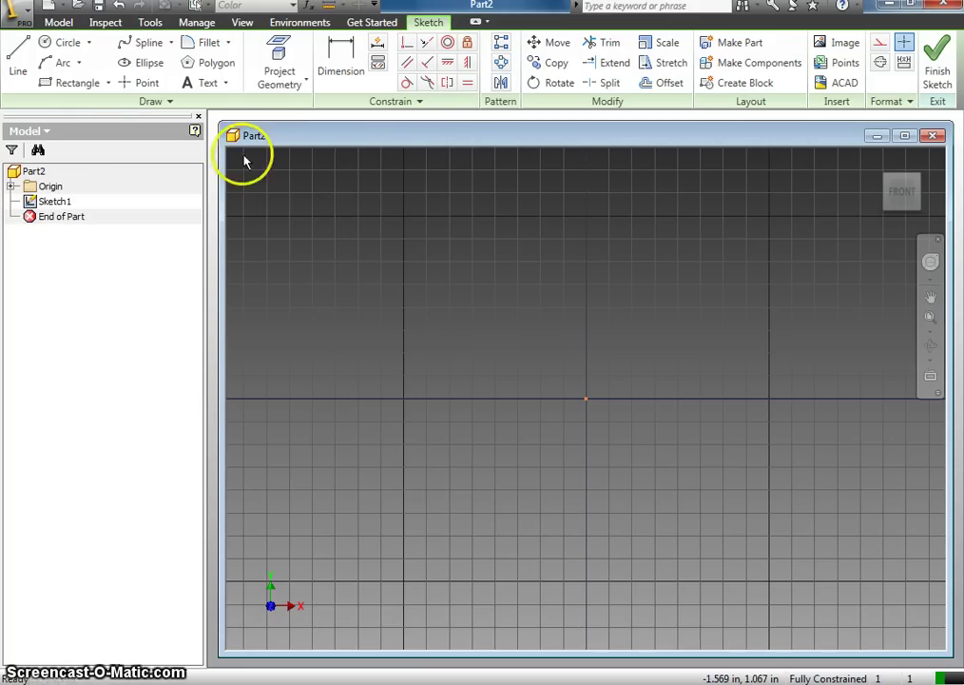
click(56, 84)
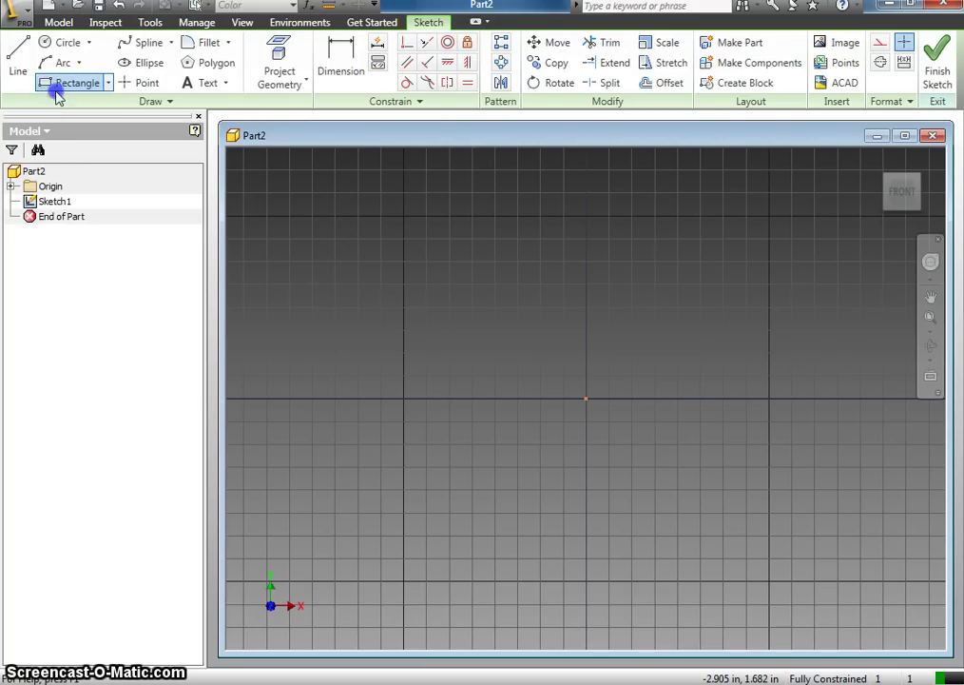
Draw a two-point rectangle from the origin to a rough opposite corner.
click(587, 399)
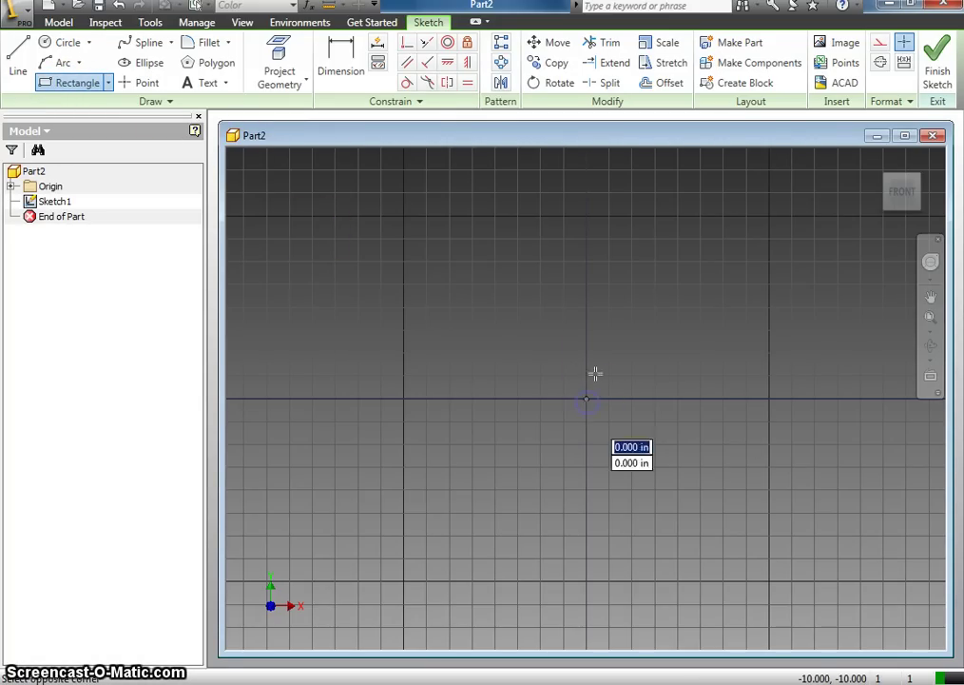
click(866, 344)
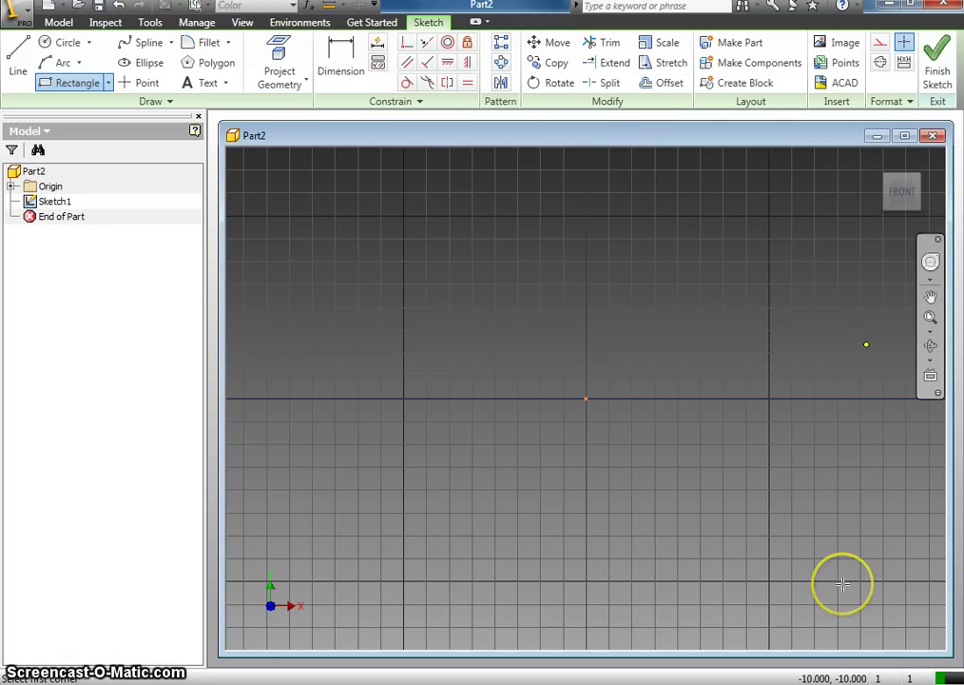
middle_drag(835, 463, 702, 467)
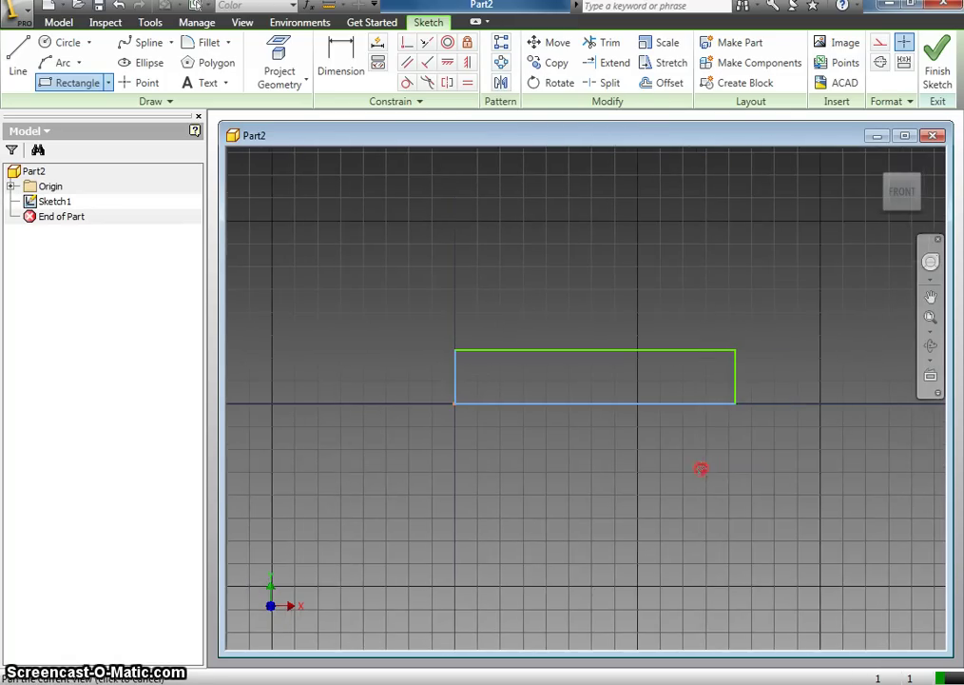
click(349, 62)
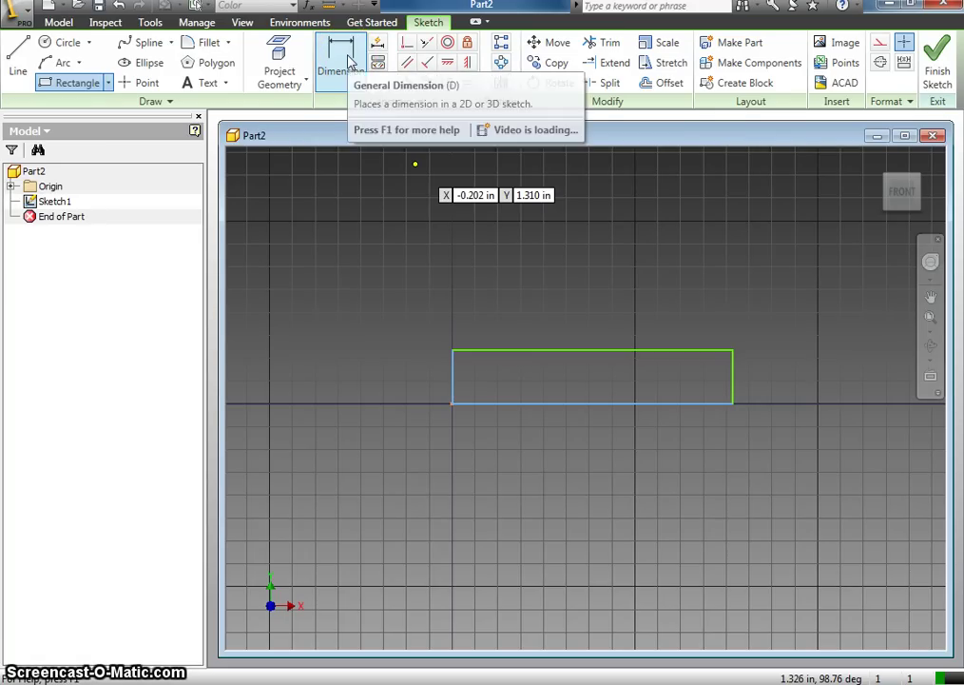
Dimension the rectangle's top edge to a width of 4 in.
click(552, 351)
click(564, 320)
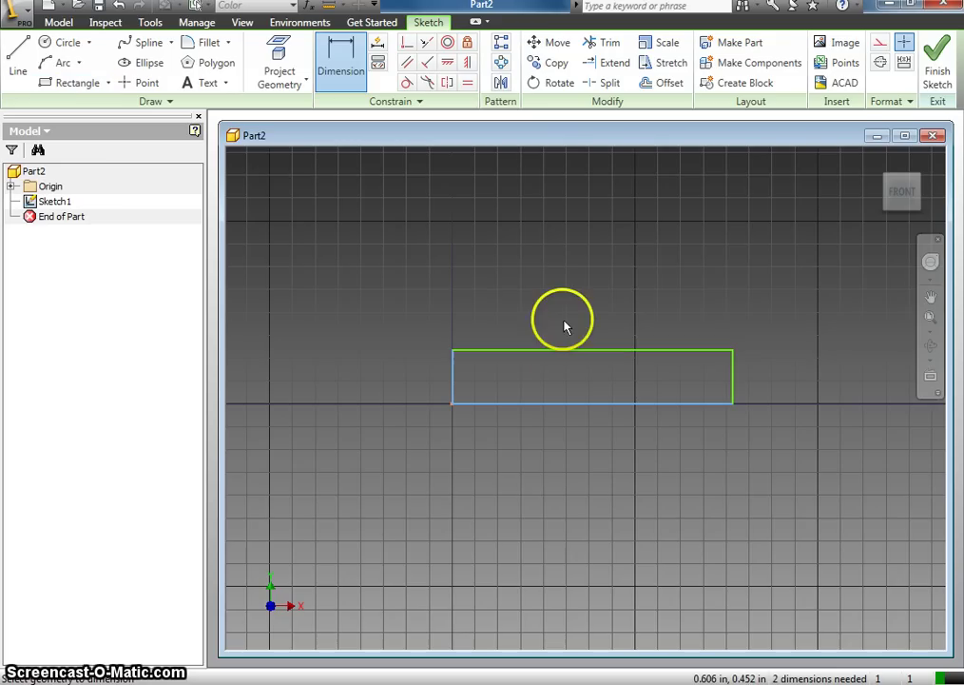
click(564, 351)
click(564, 301)
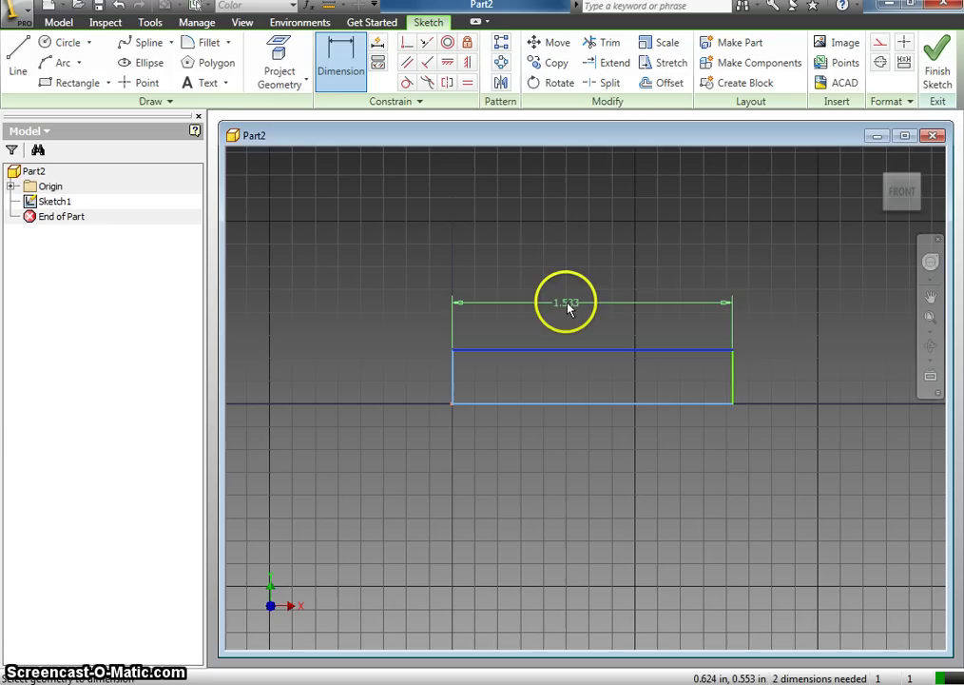
click(564, 303)
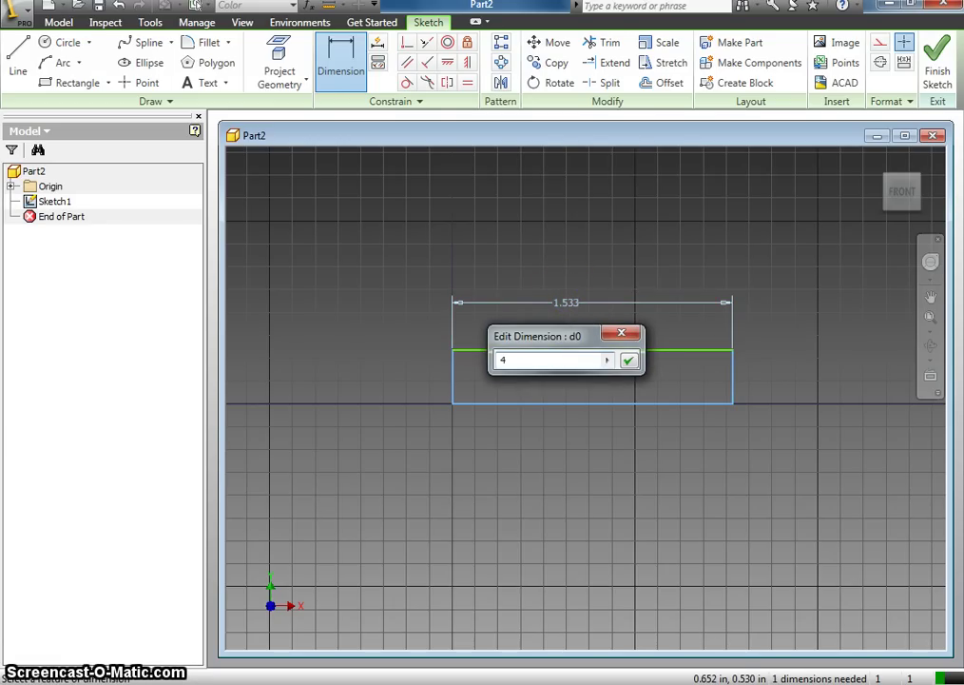
text(4)
key(Return)
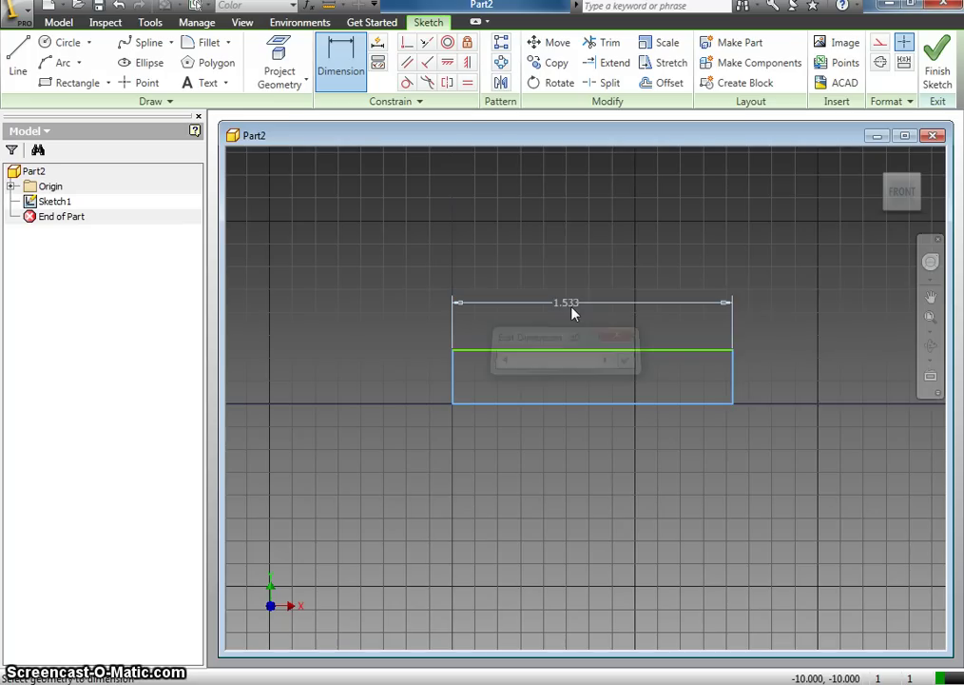
Dimension the rectangle's left edge to a height of 1 in.
click(455, 380)
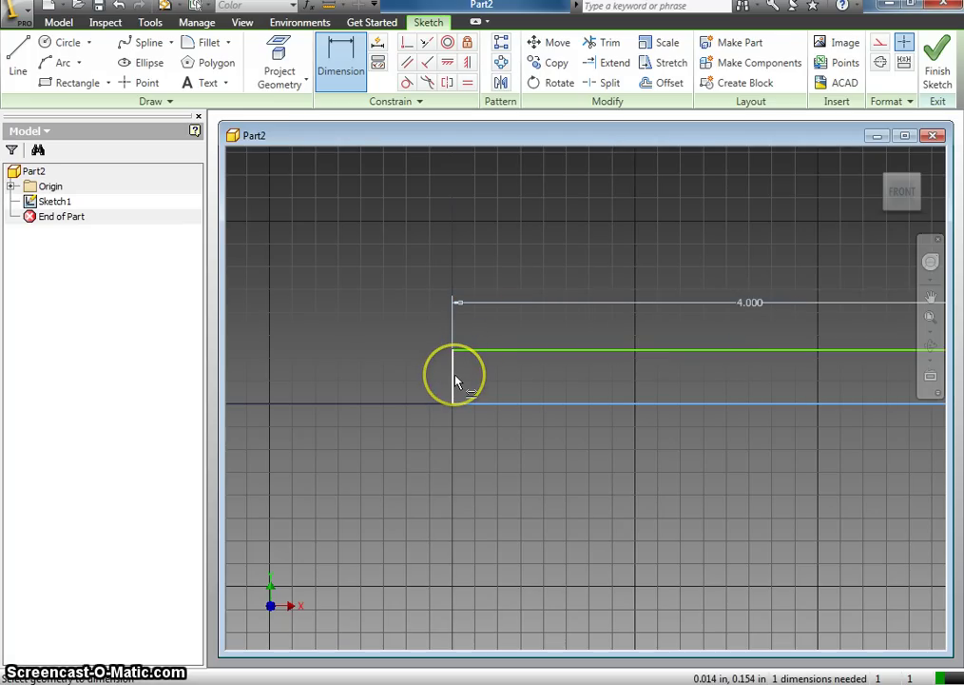
click(408, 377)
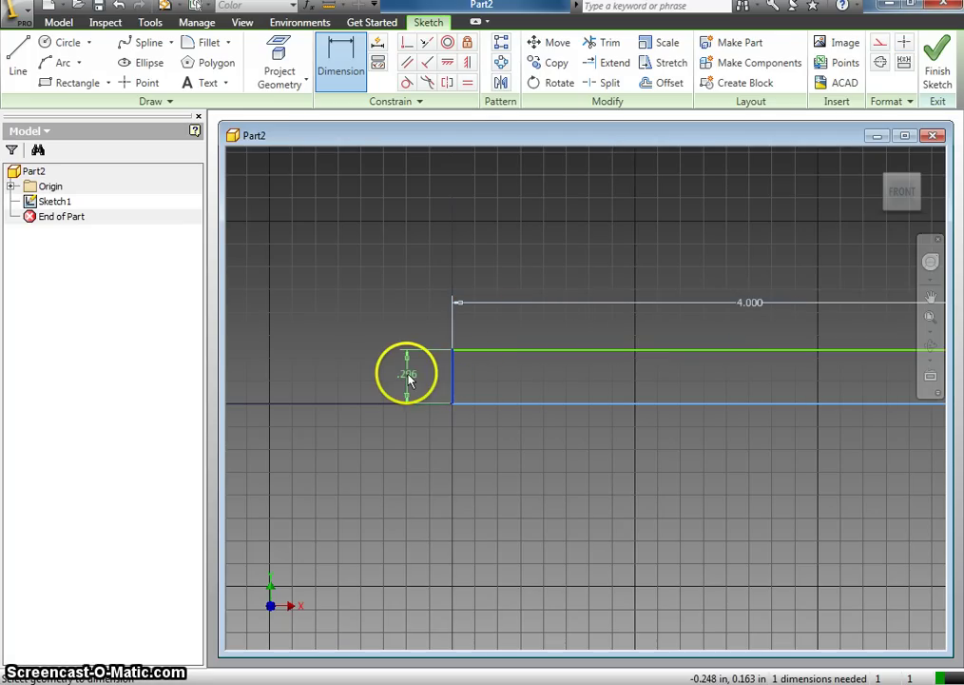
click(418, 374)
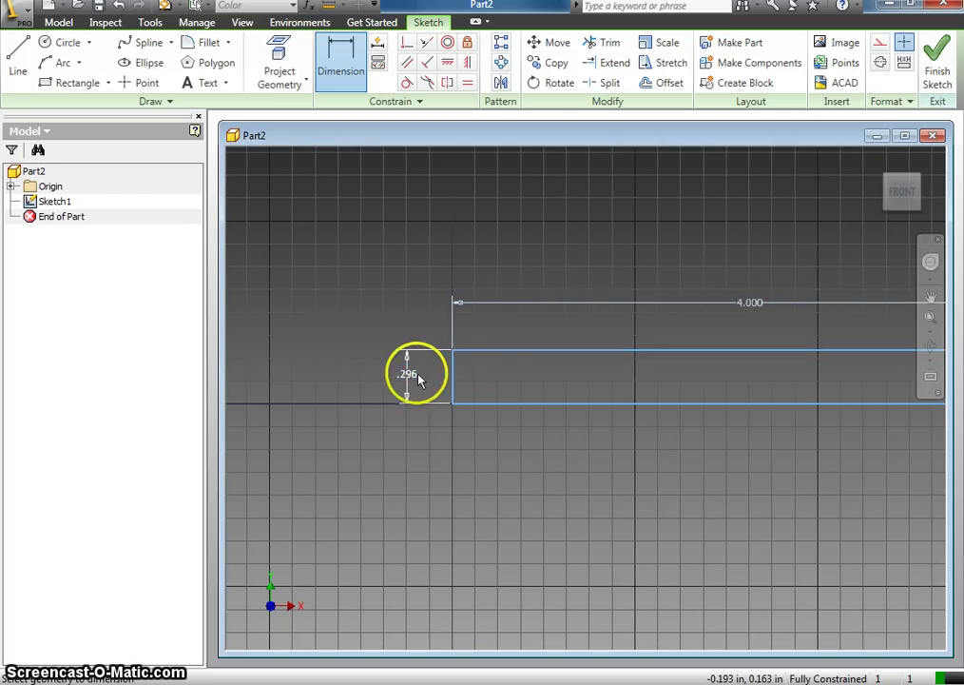
text(1)
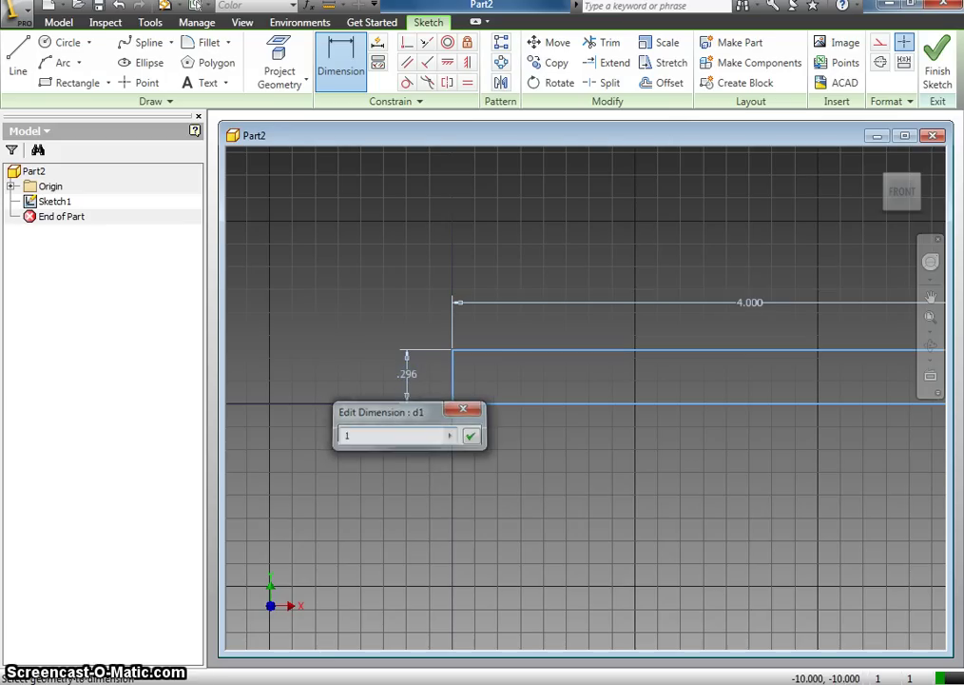
key(Return)
scroll(410, 371, down, 2)
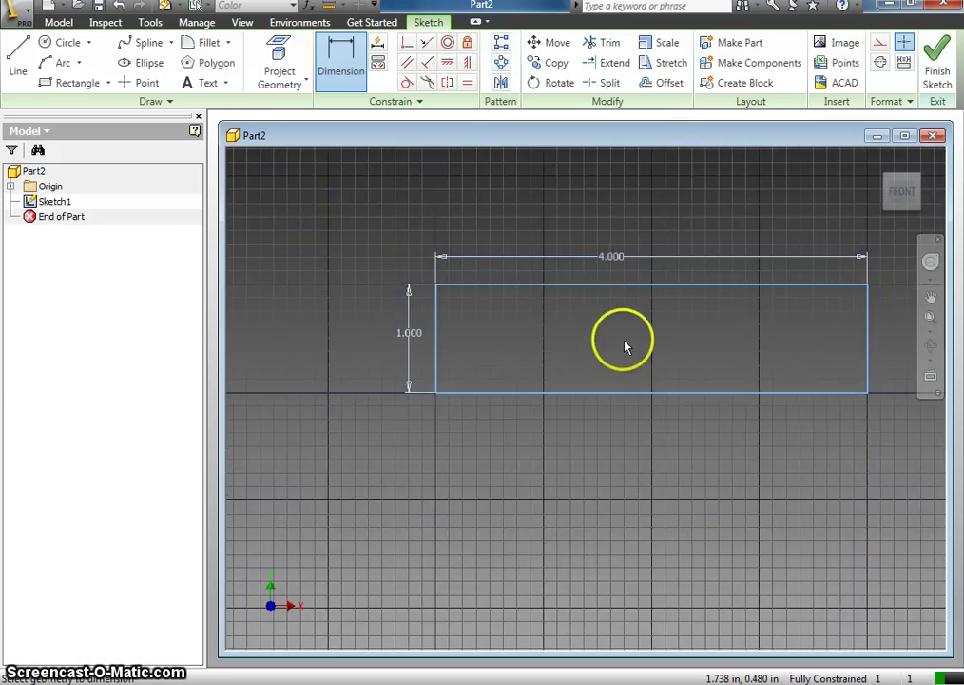
middle_drag(623, 344, 569, 398)
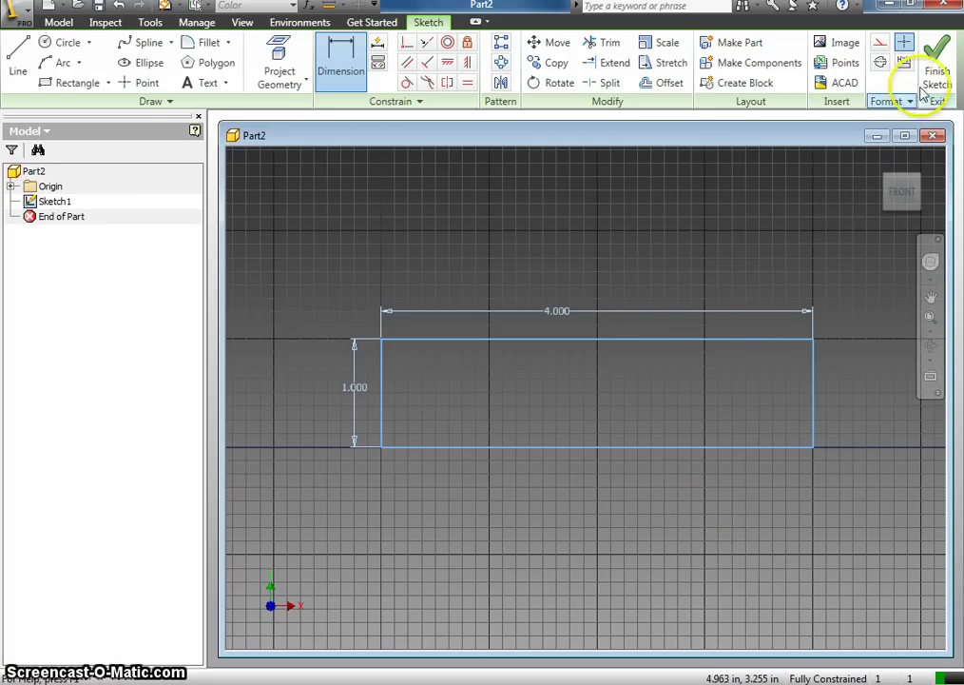
Finish the 4×1 rectangle sketch and bring up the multi_example1 reference PDF.
click(948, 67)
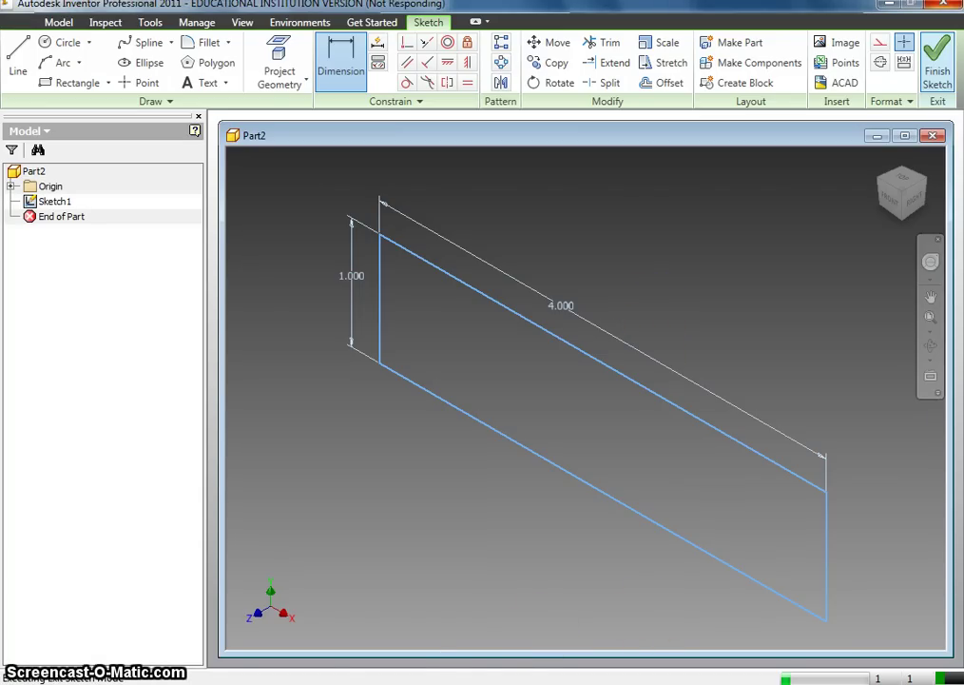
click(463, 656)
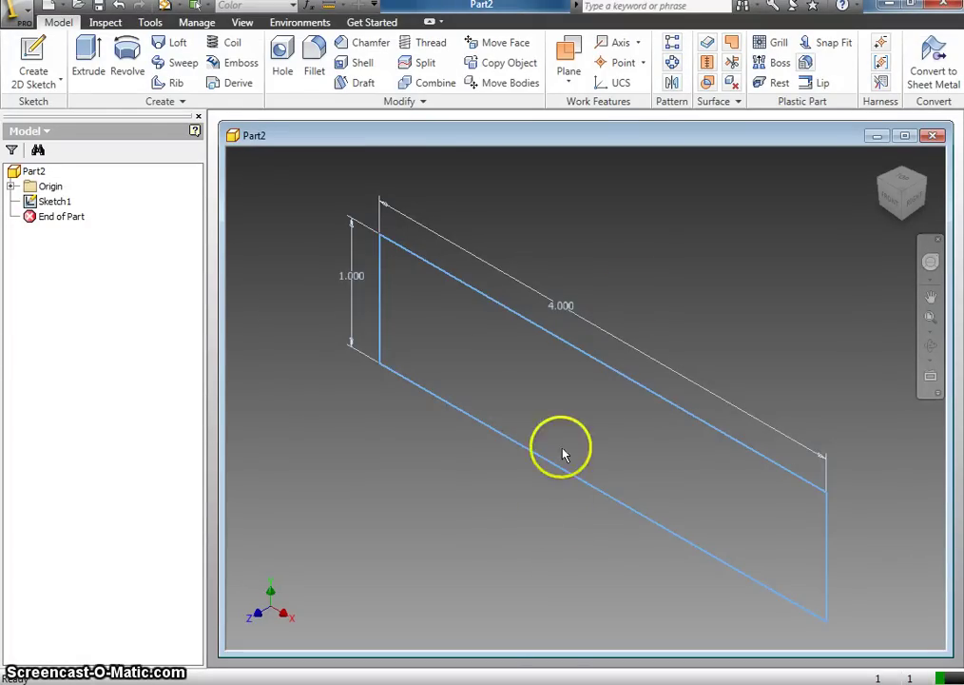
Extrude the 4×1 in profile to a distance of 8 in.
scroll(627, 294, up, 5)
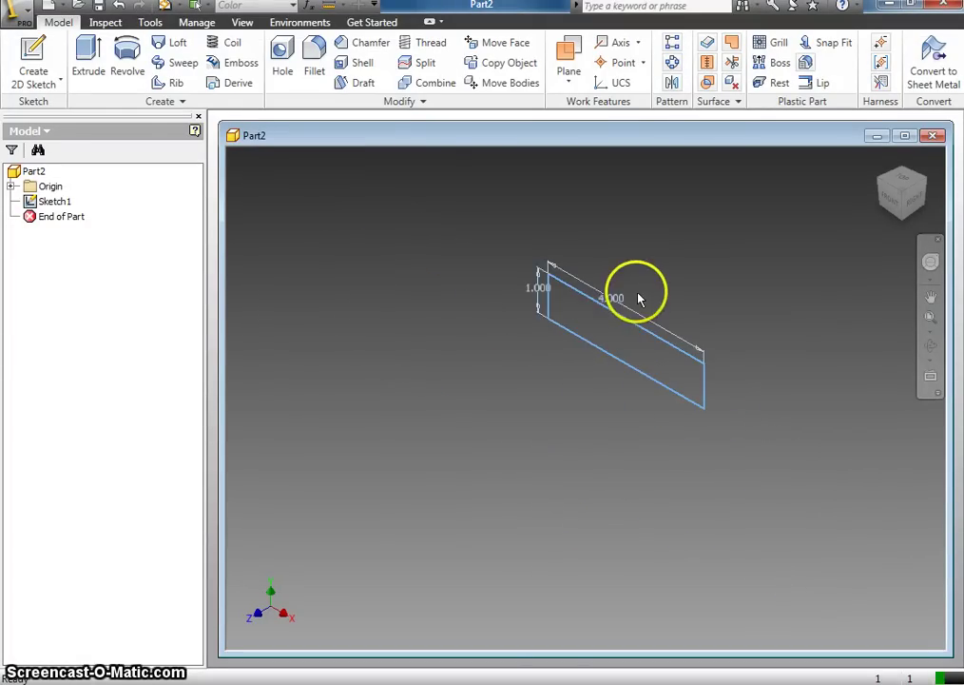
middle_drag(638, 299, 499, 398)
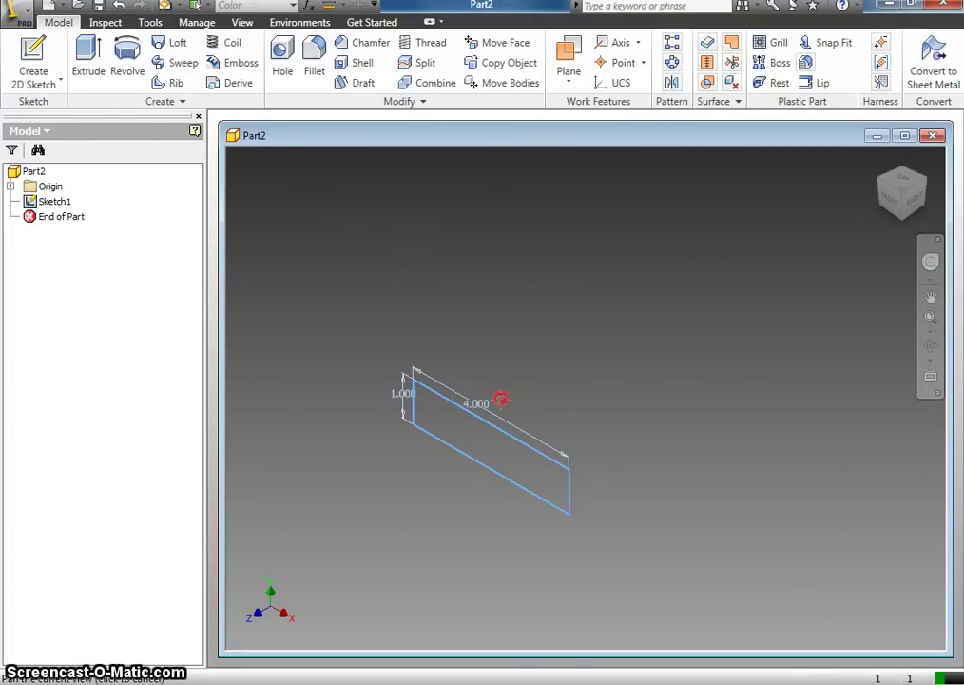
click(89, 59)
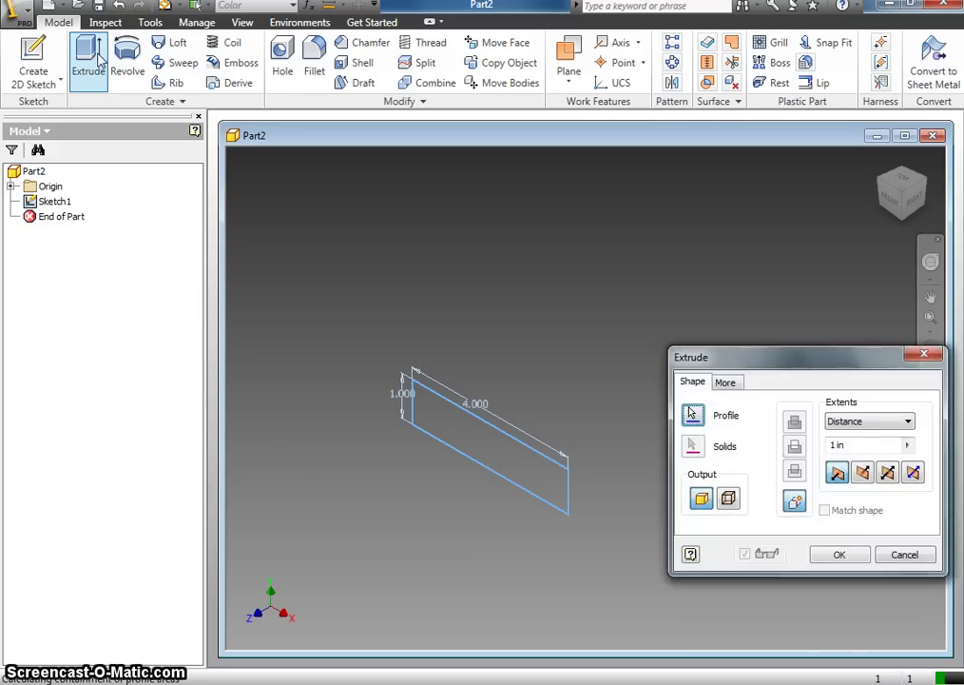
click(837, 449)
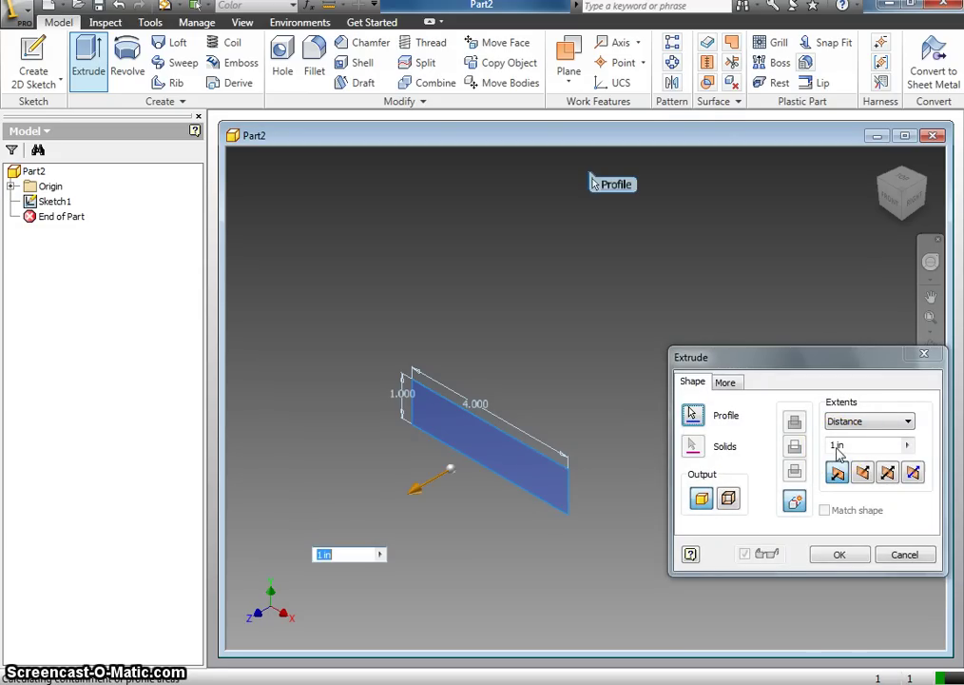
click(800, 456)
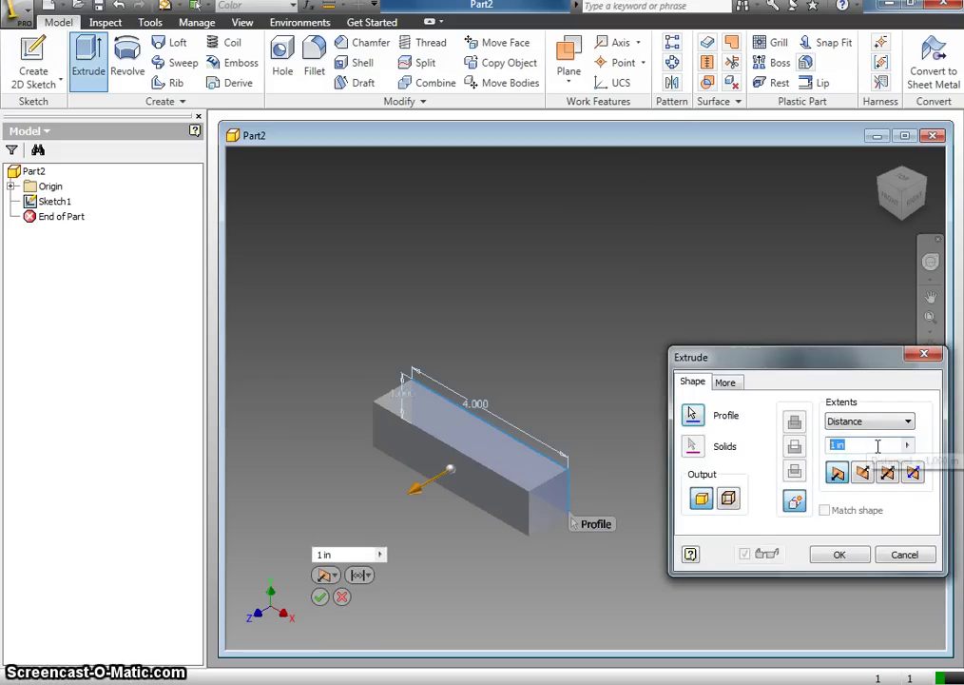
text(8)
click(868, 540)
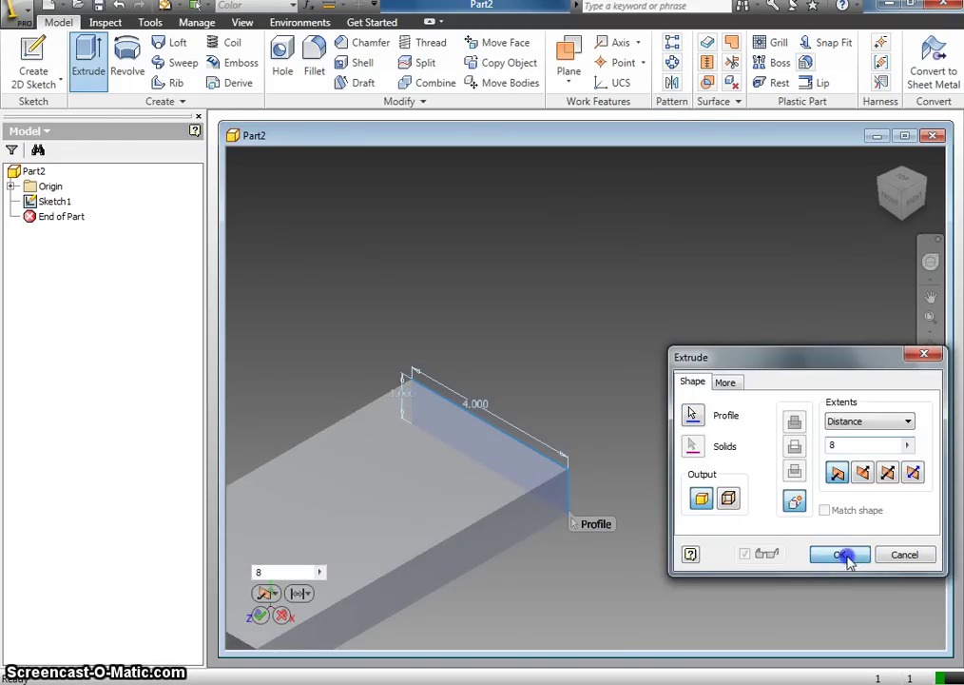
click(845, 555)
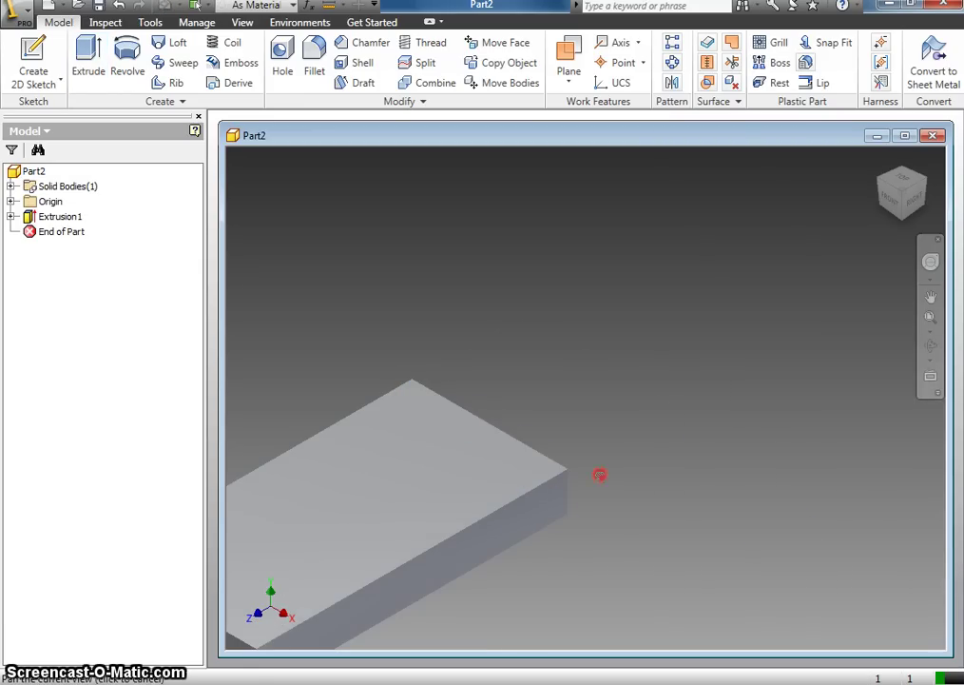
click(703, 503)
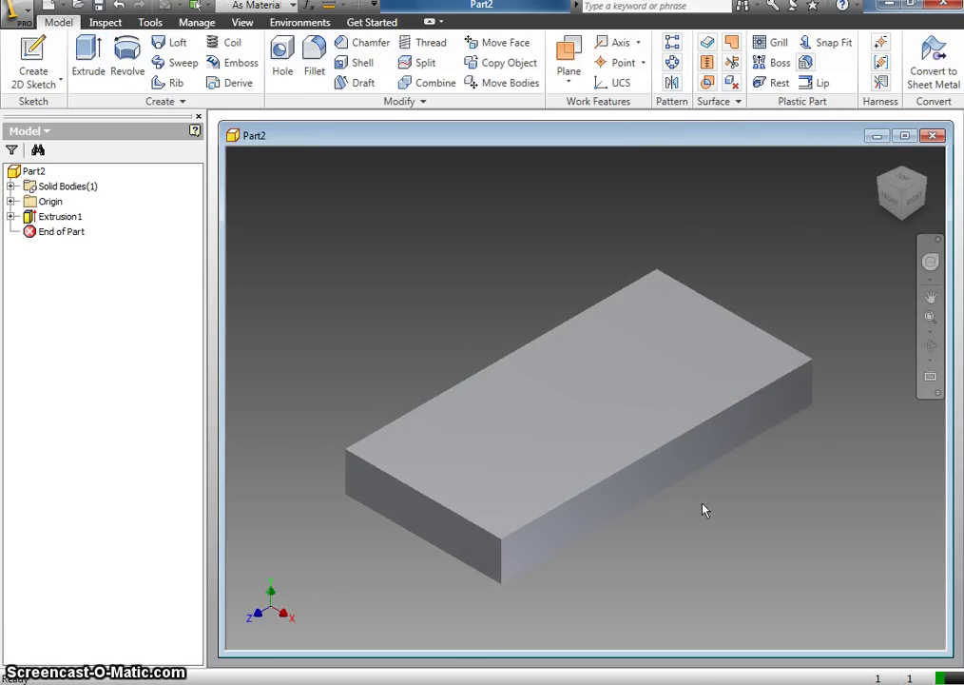
click(657, 551)
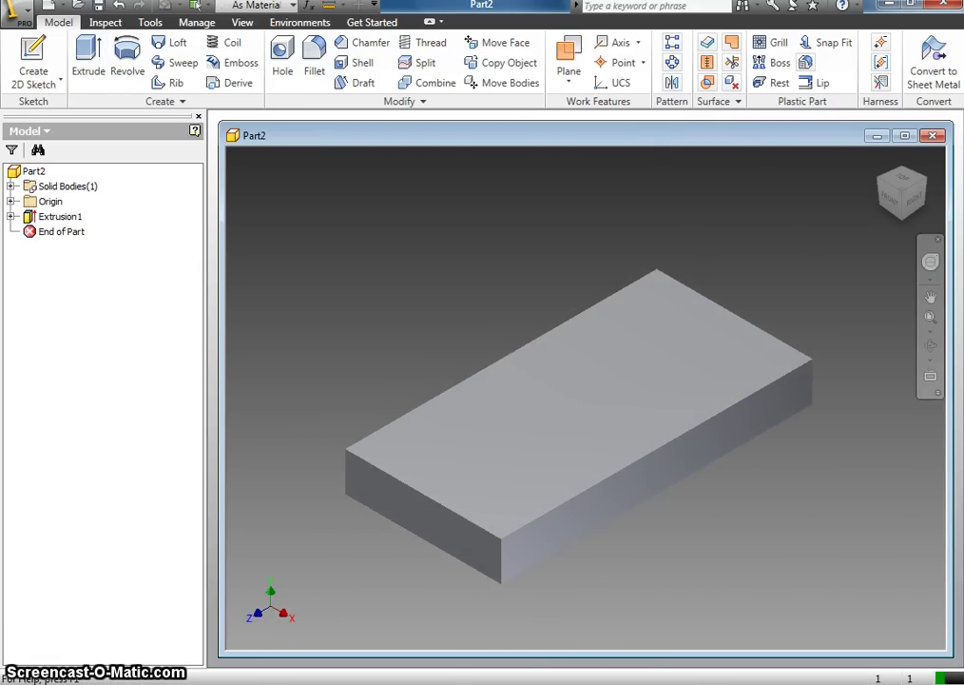
key(alt+Tab)
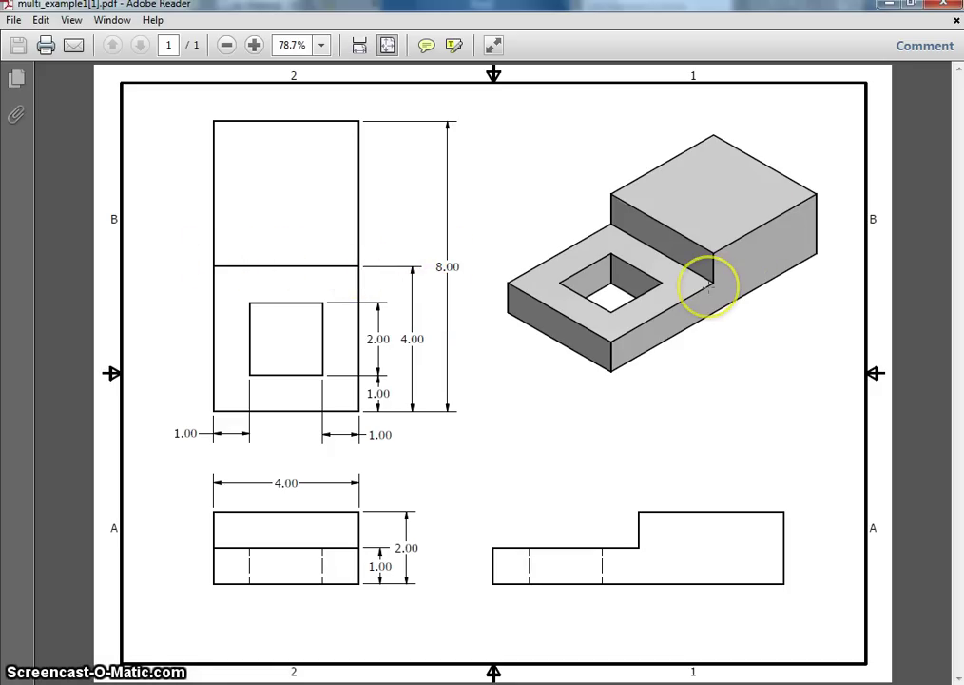
click(890, 6)
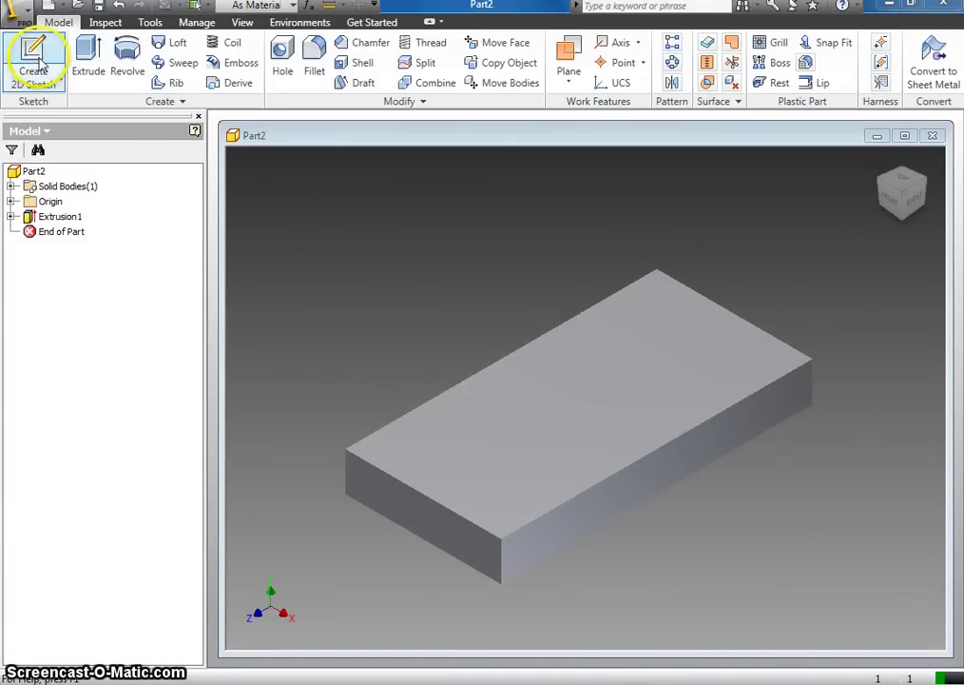
Start Sketch2 on the base block's top face.
click(35, 55)
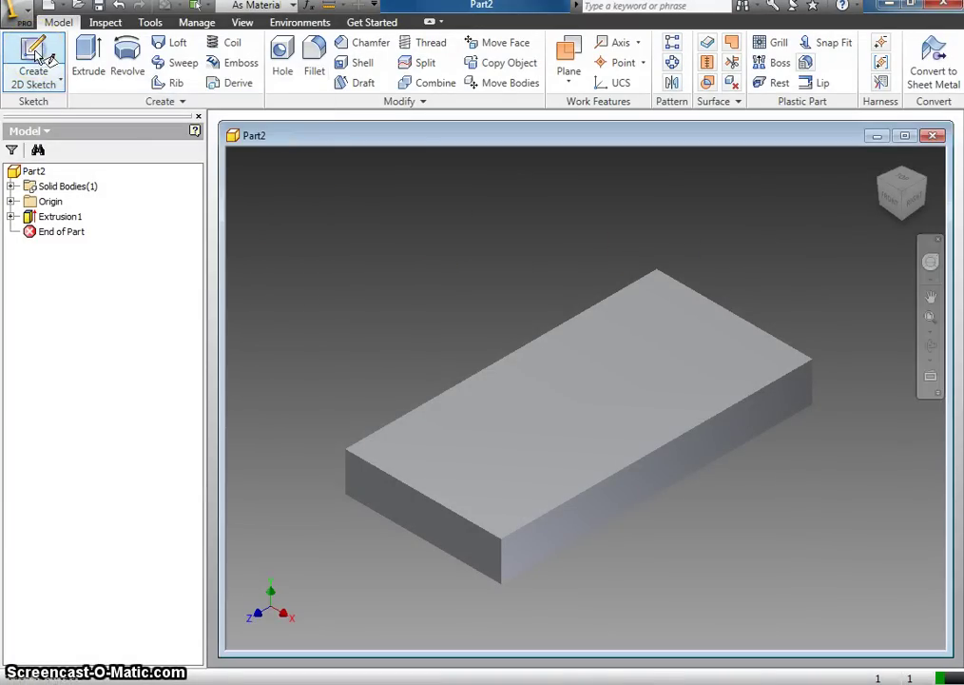
click(35, 56)
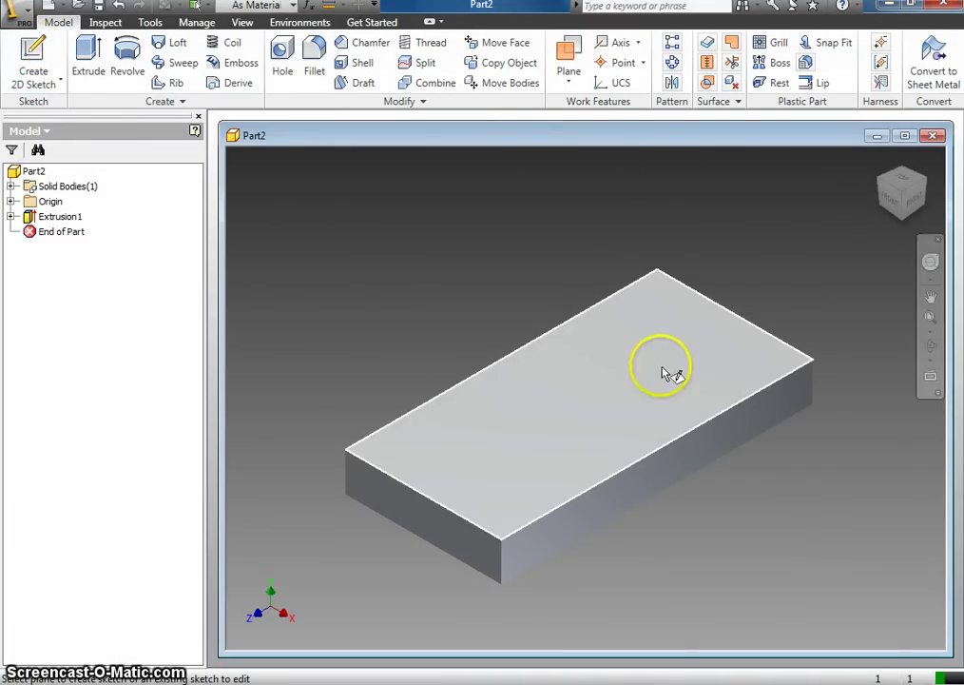
click(663, 369)
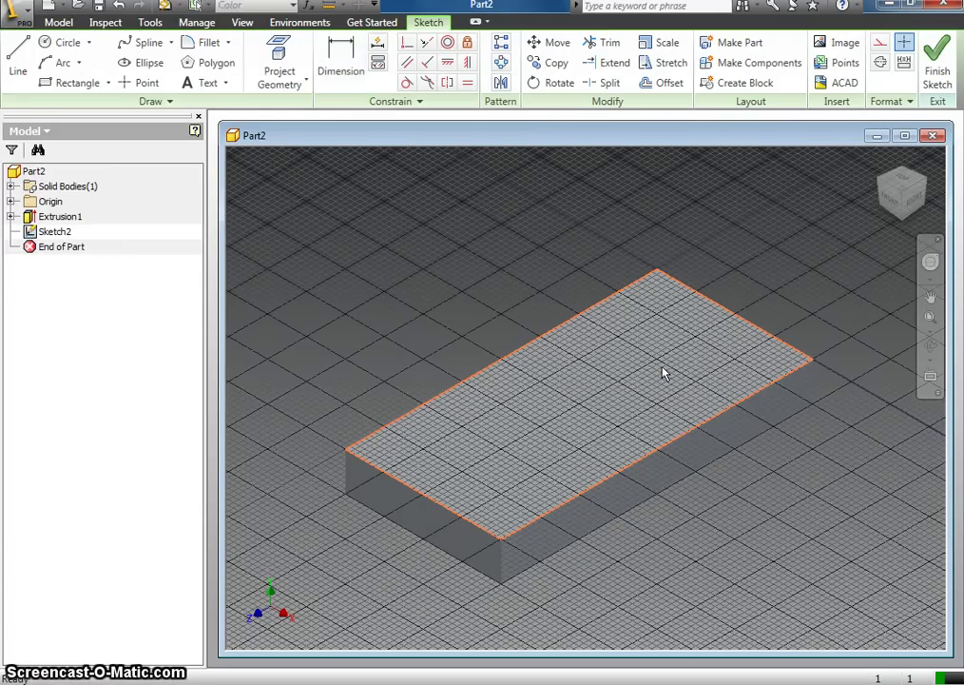
From the top view, draw a 4×4 in square from the face corner, then finish the sketch.
click(904, 180)
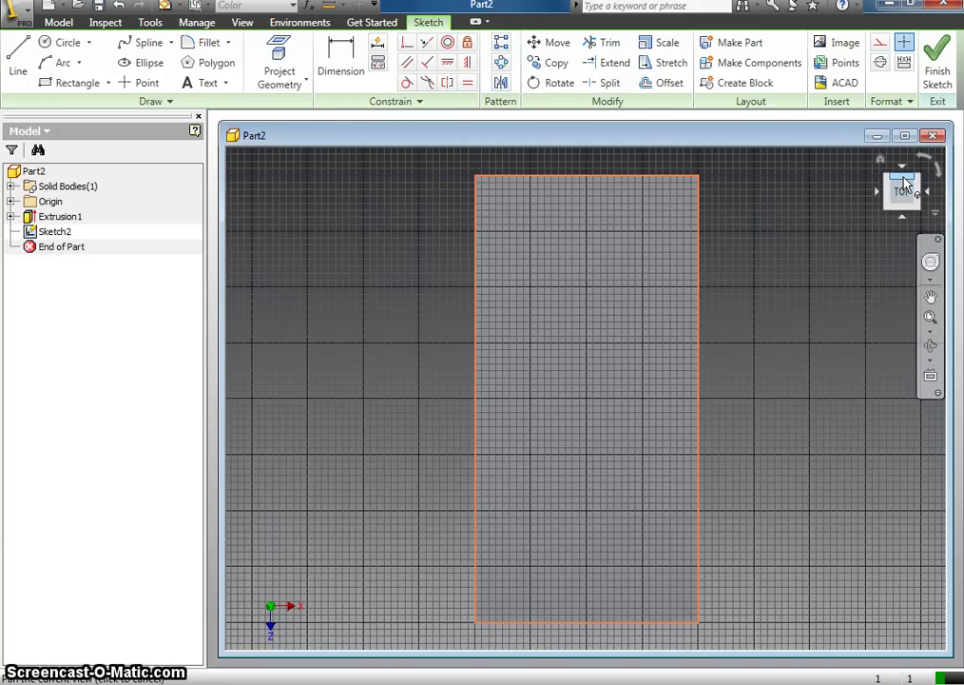
click(501, 287)
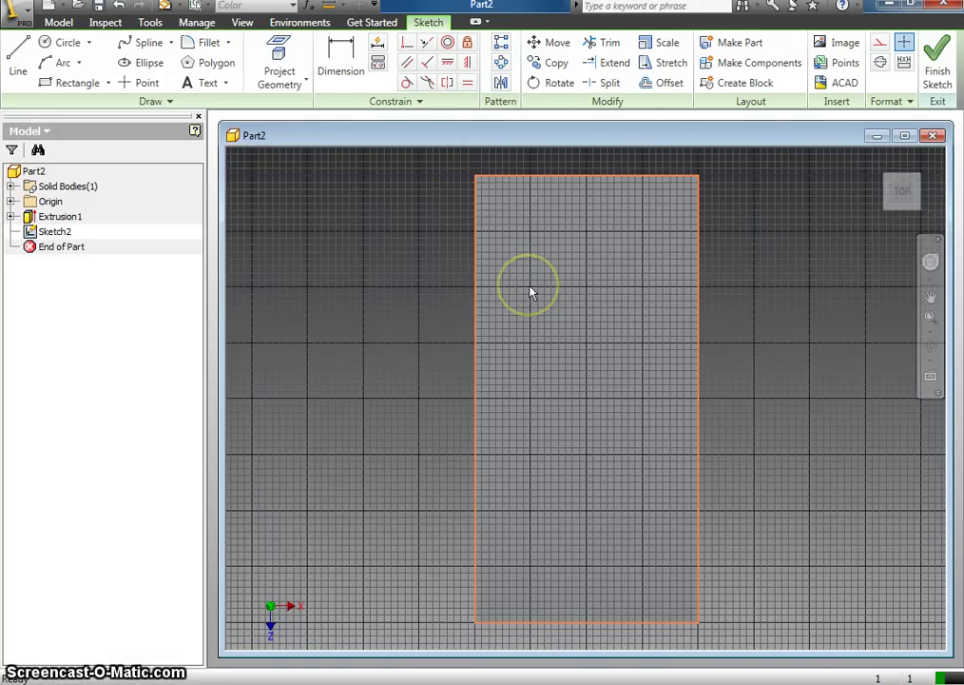
click(74, 83)
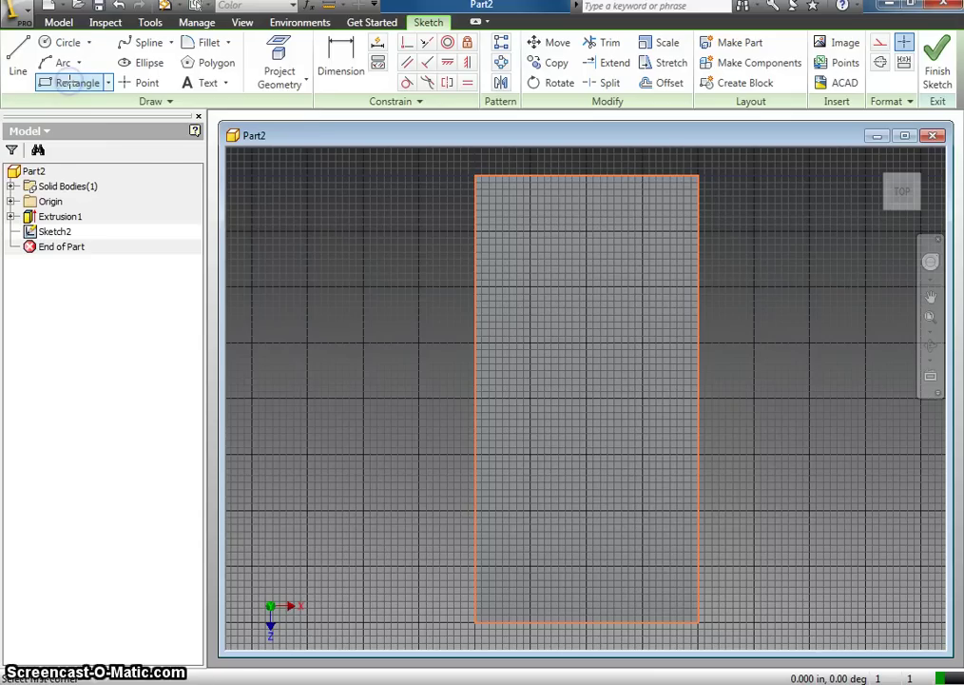
click(475, 176)
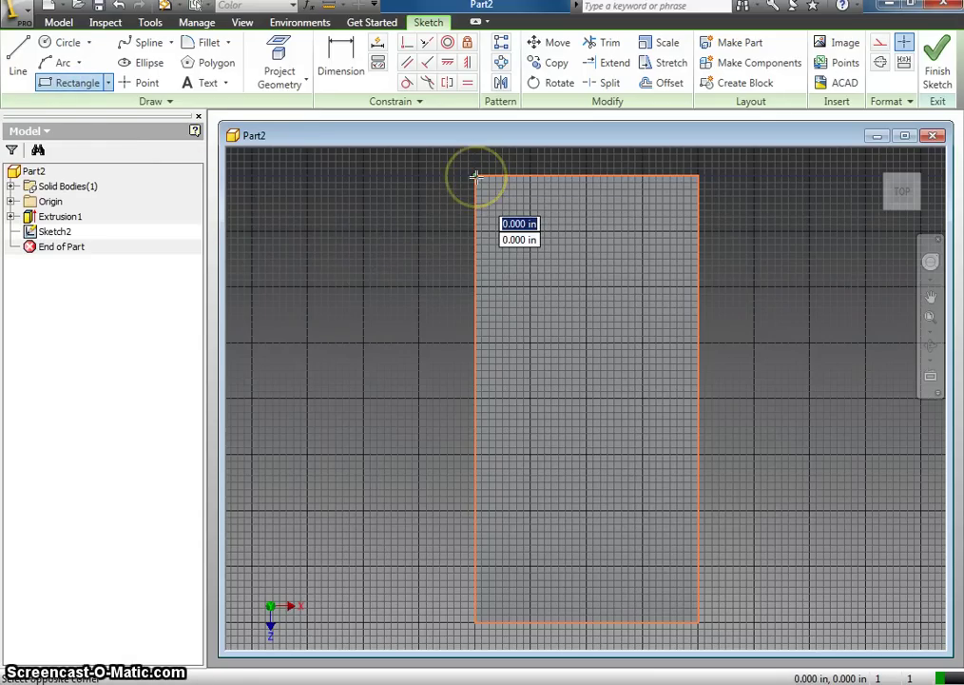
click(699, 400)
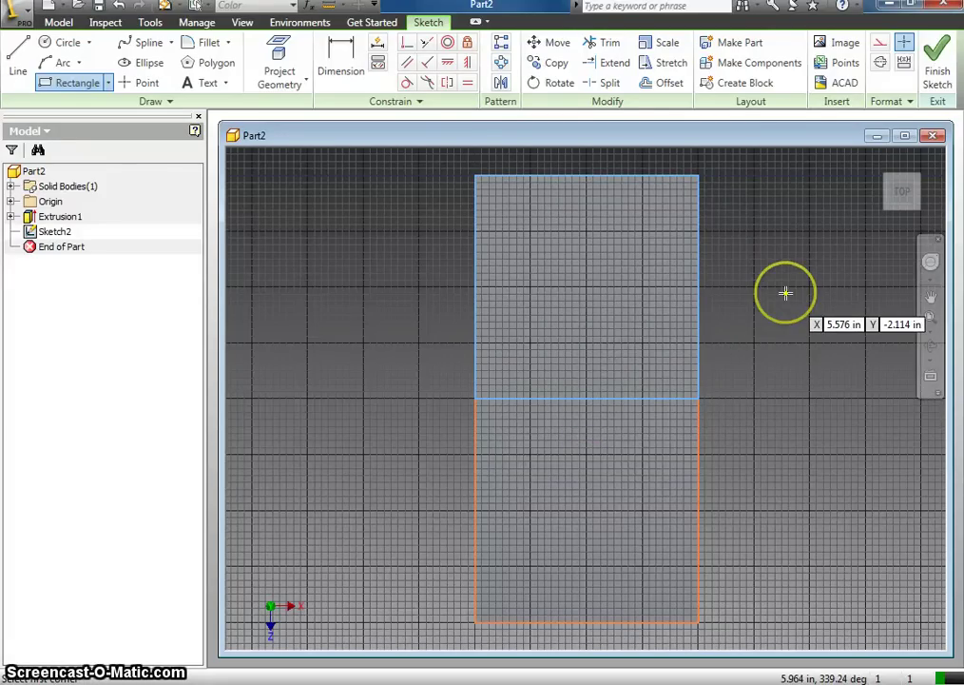
click(941, 76)
click(879, 164)
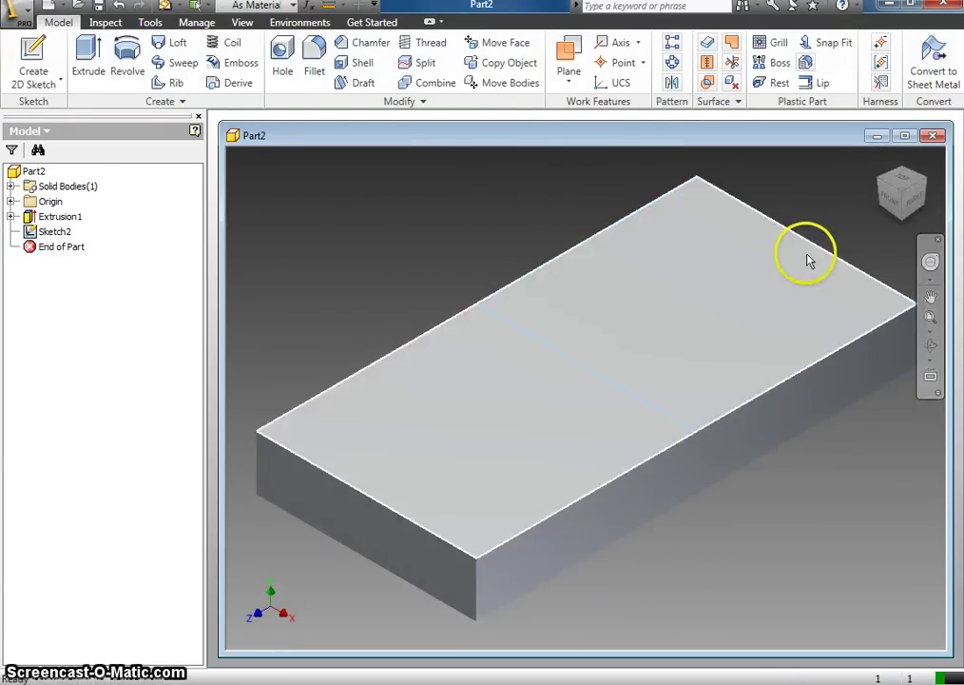
click(714, 302)
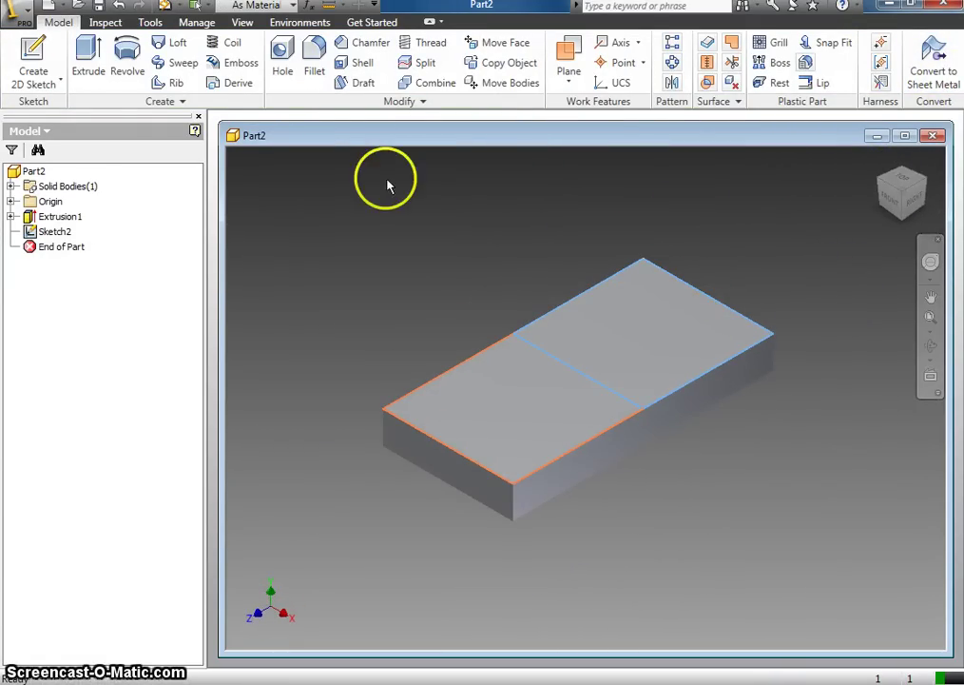
Extrude the back 4×4 square and check the height dimensions in the reference drawing.
click(91, 52)
click(607, 326)
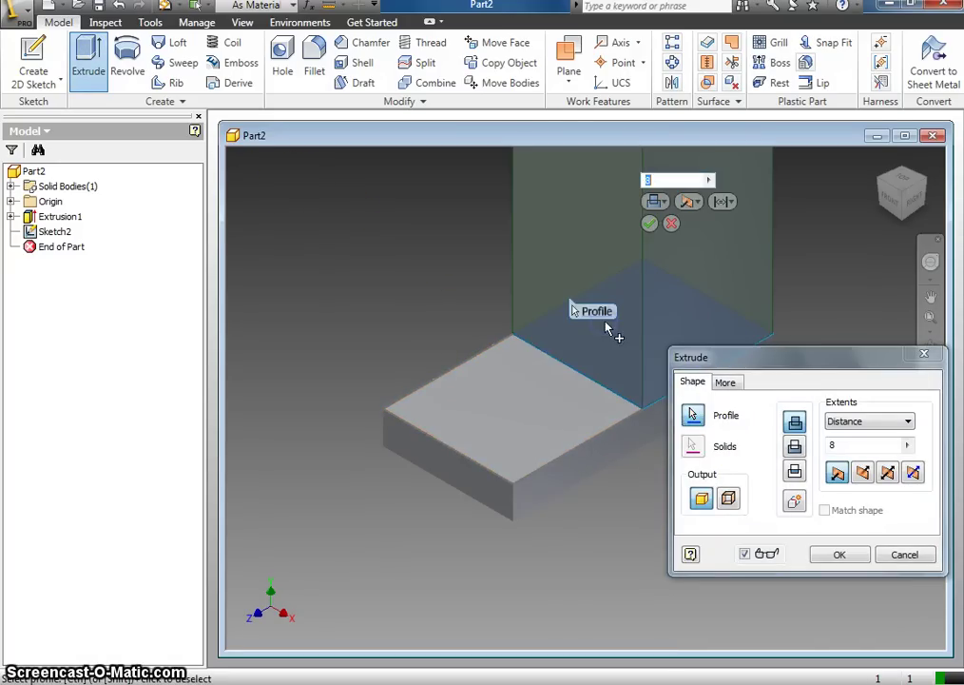
click(839, 444)
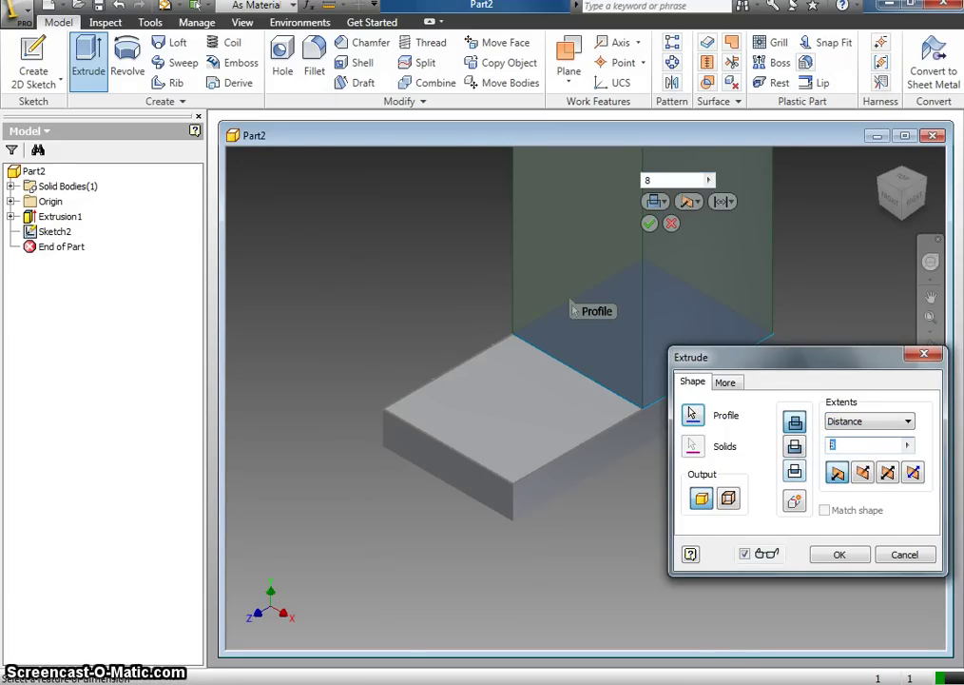
click(449, 680)
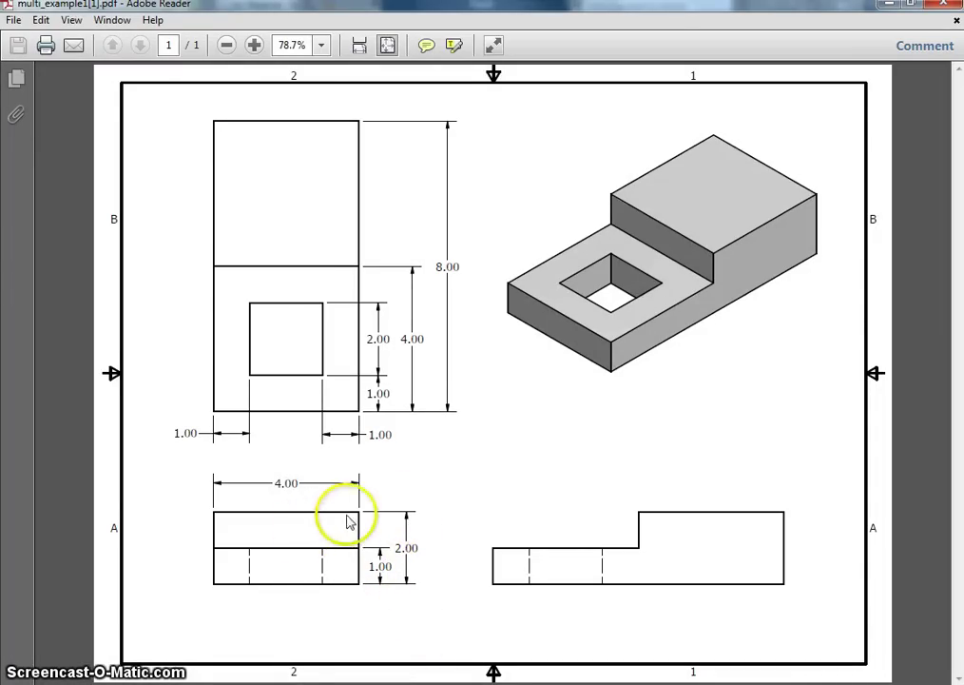
Set the extrusion distance to 1 in and confirm it.
click(886, 8)
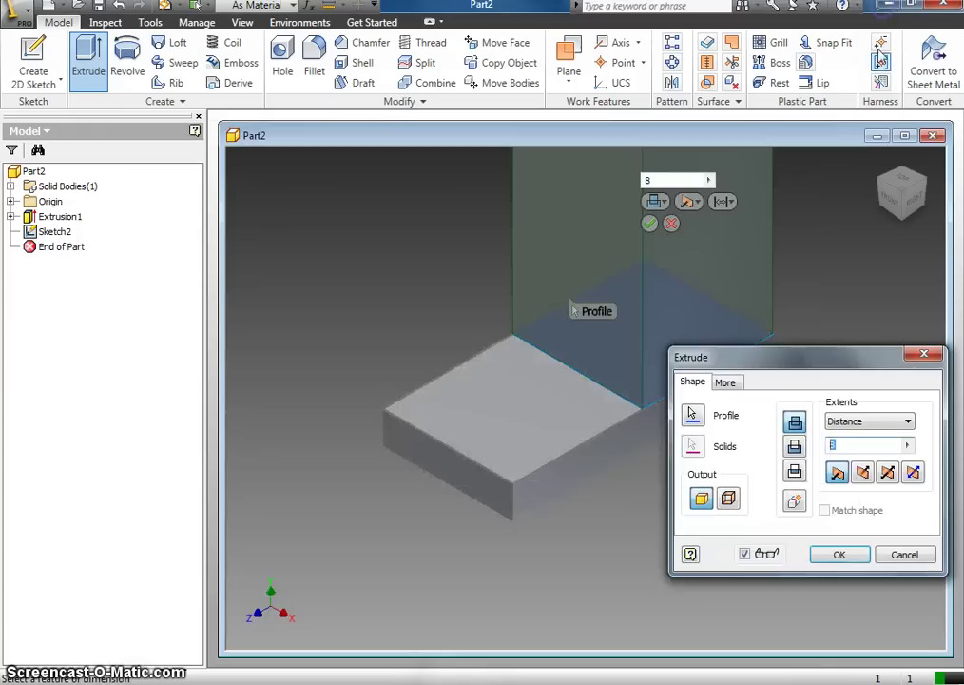
text(1)
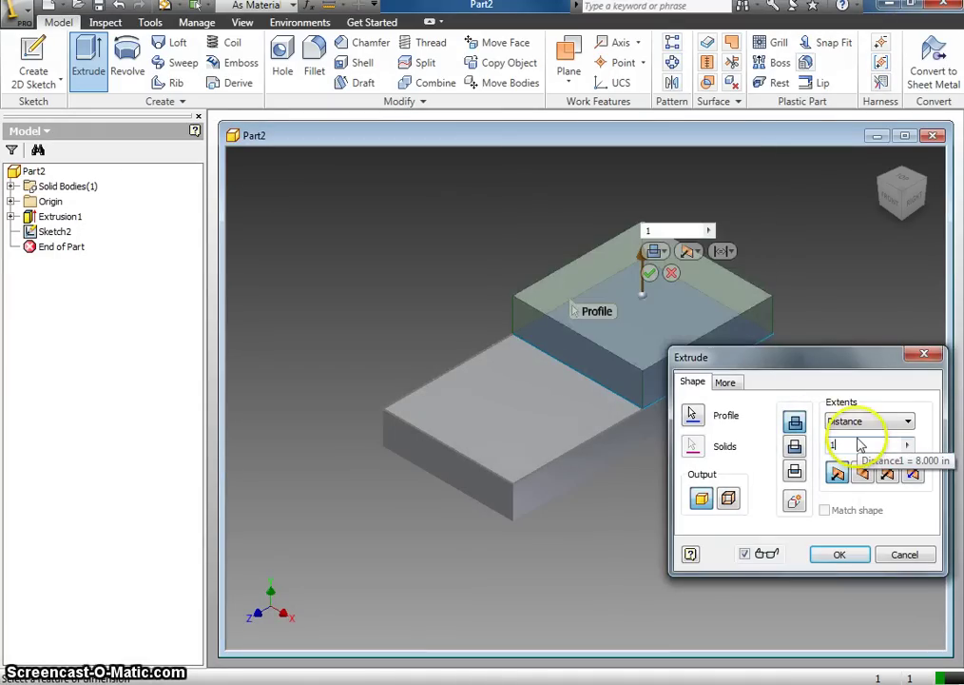
click(847, 554)
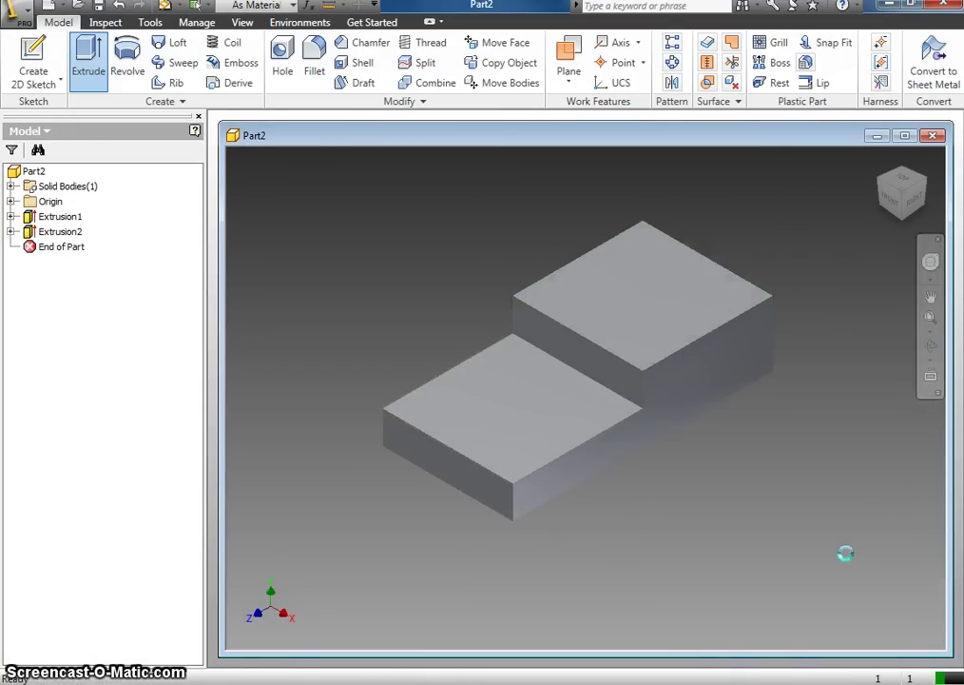